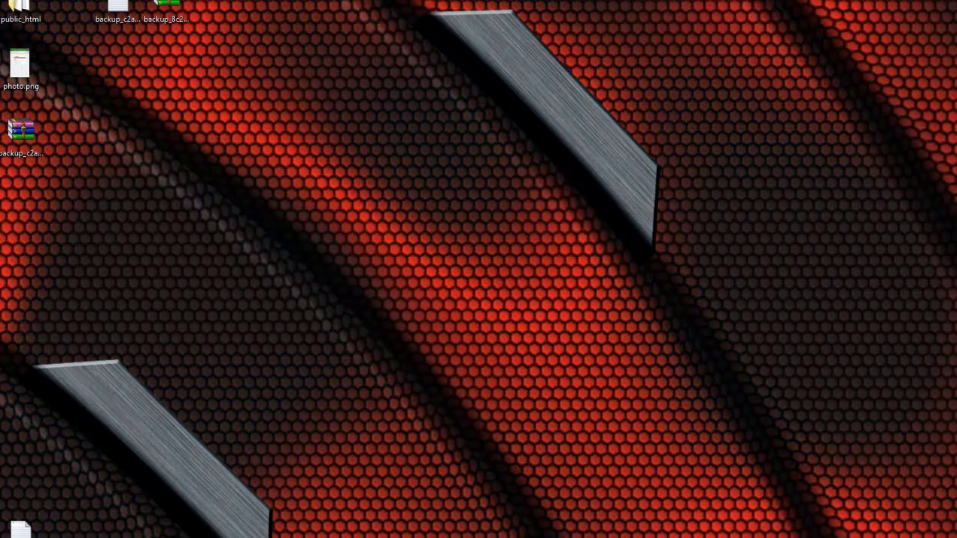
# Switch to Chrome and load no-ip.com in a new tab.
pyautogui.hotkey('alt', 'Tab')
pyautogui.click(457, 50)
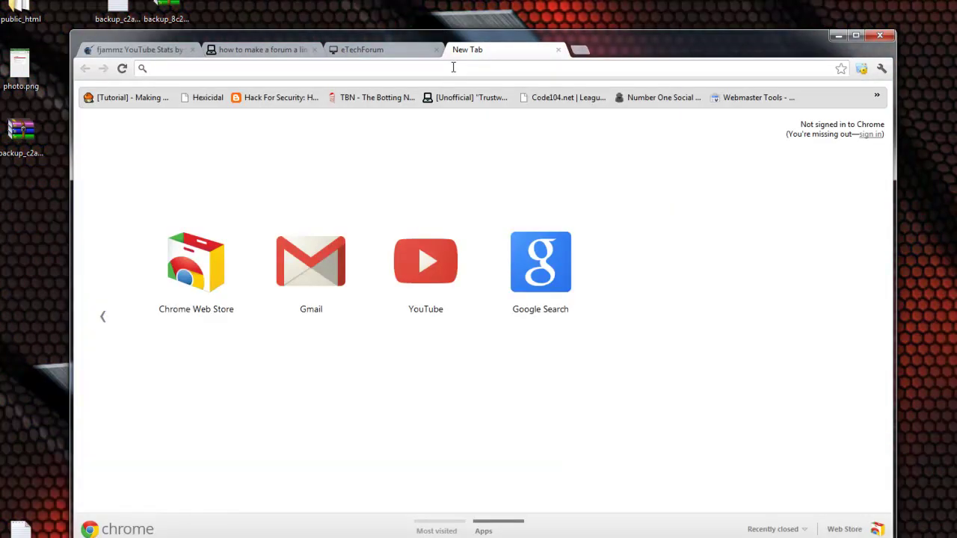
pyautogui.write('no')
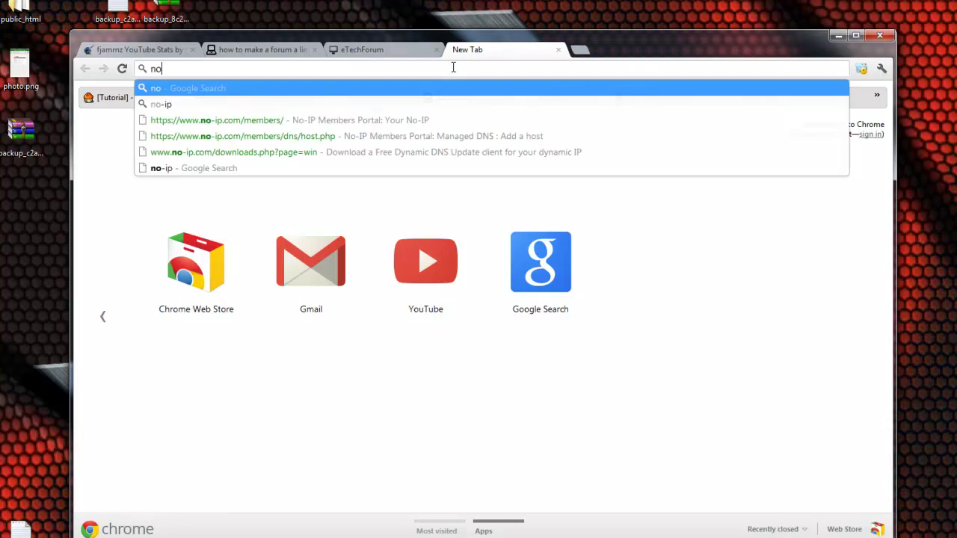
pyautogui.write('-ip.cpom')
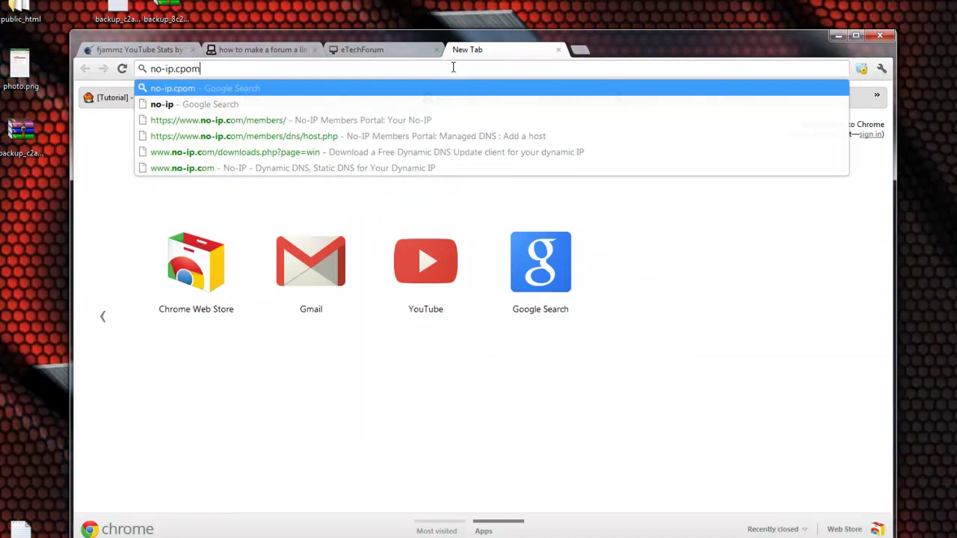
pyautogui.write('om')
pyautogui.press('Return')
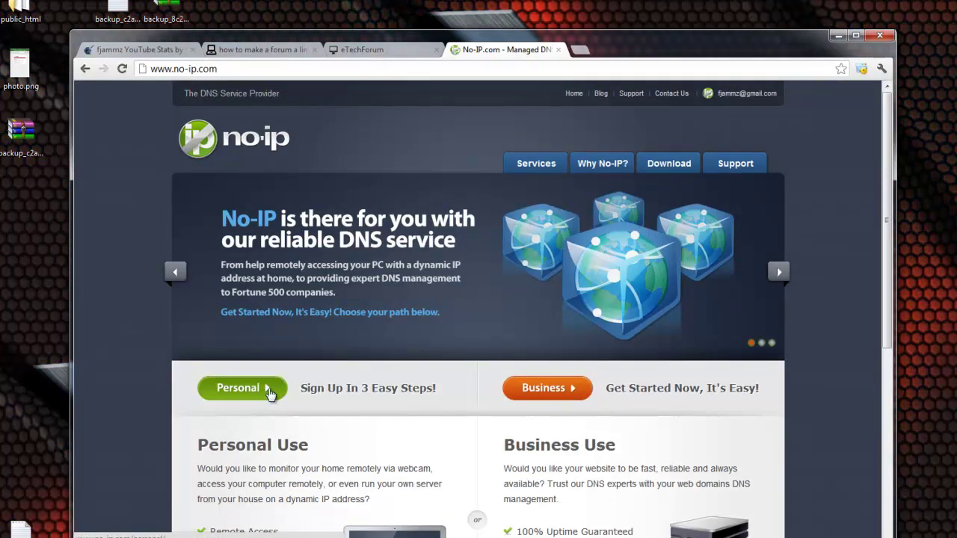
# Scroll through the No-IP site to reach the No-IP Free sign-up form.
pyautogui.scroll(-6, 365, 342)
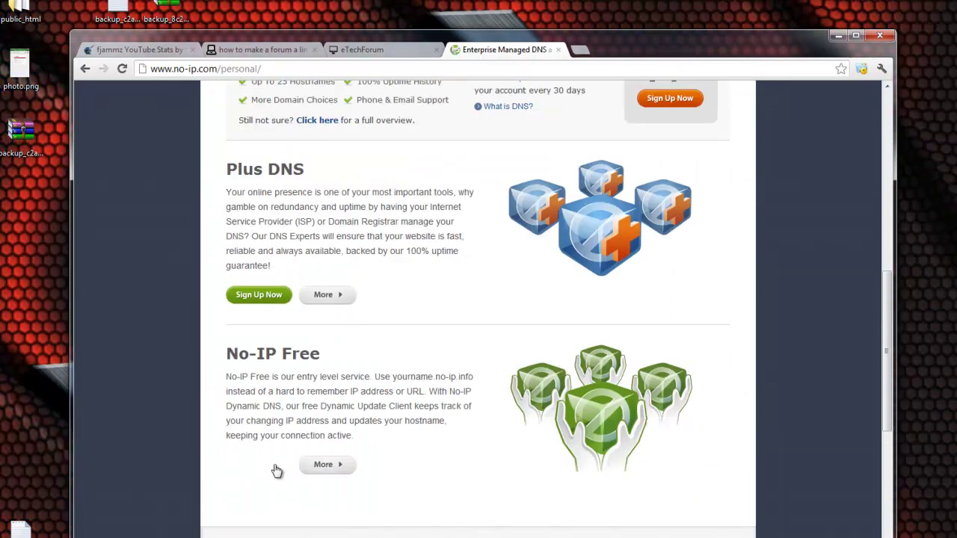
pyautogui.scroll(2, 355, 330)
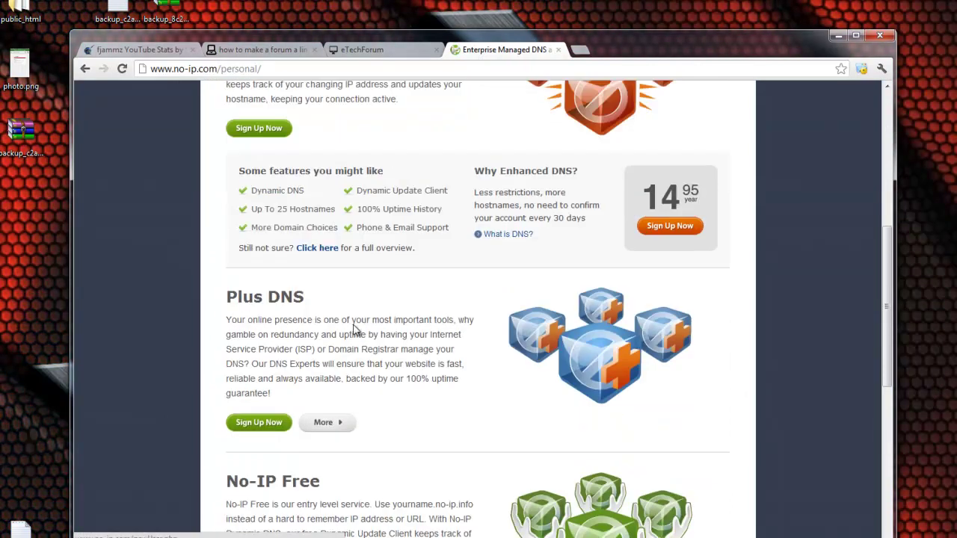
pyautogui.scroll(-2, 418, 299)
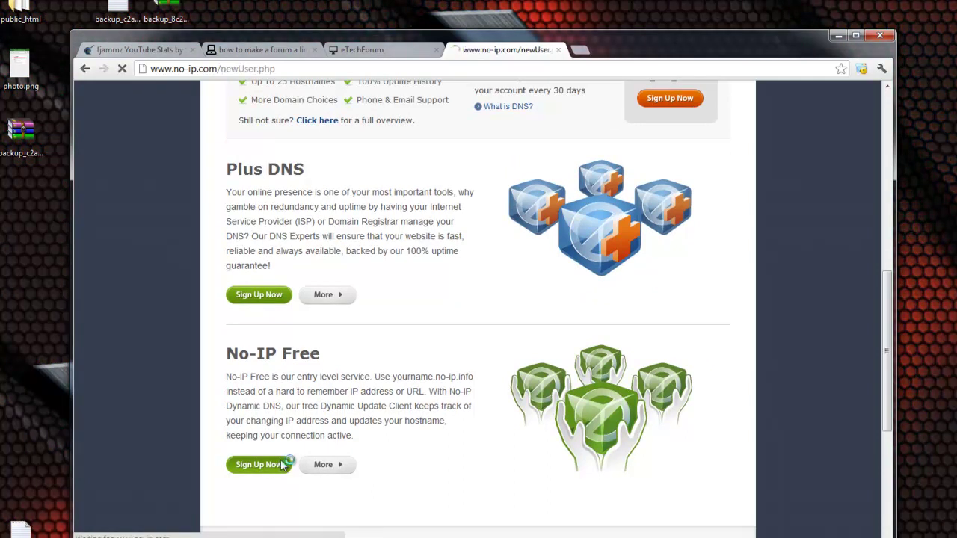
pyautogui.scroll(-1, 516, 365)
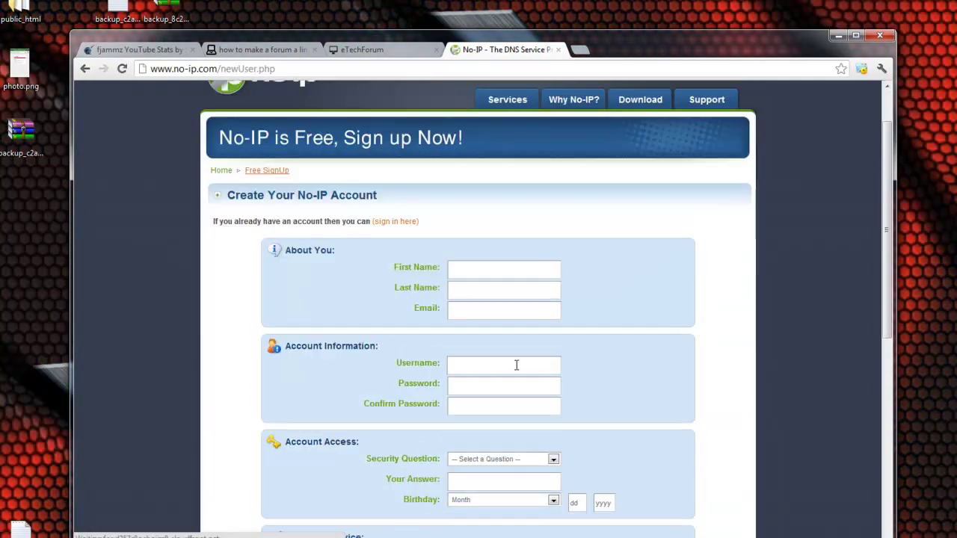
pyautogui.scroll(-1, 493, 417)
pyautogui.scroll(-2, 516, 433)
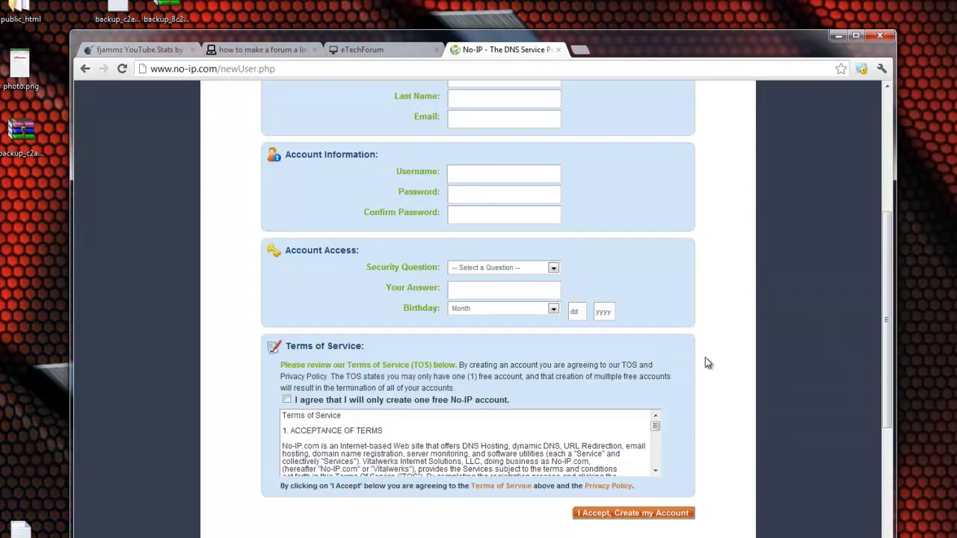
pyautogui.scroll(1, 708, 363)
pyautogui.scroll(2, 707, 363)
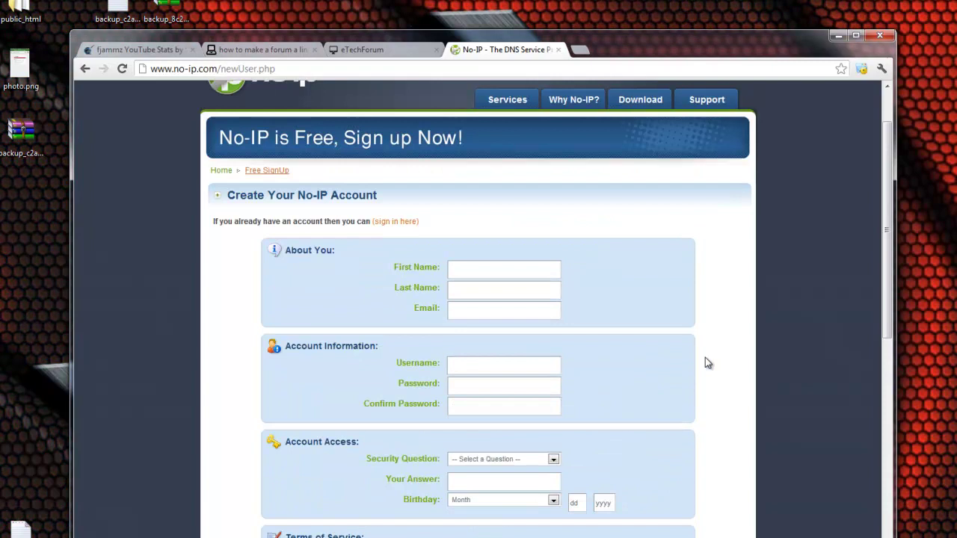
pyautogui.scroll(1, 687, 359)
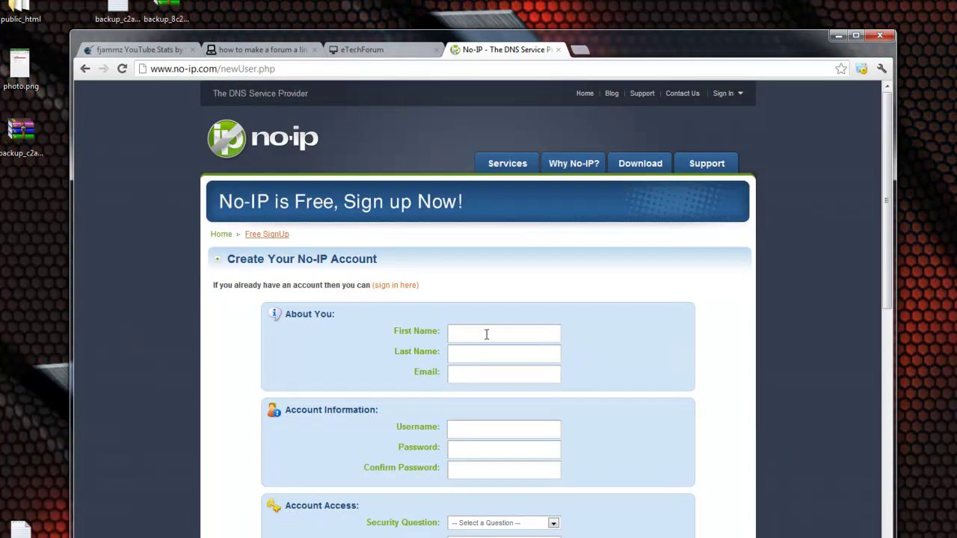
# Review the Dynamic DNS Update Client download page, then go to the Your No-IP members portal.
pyautogui.click(638, 172)
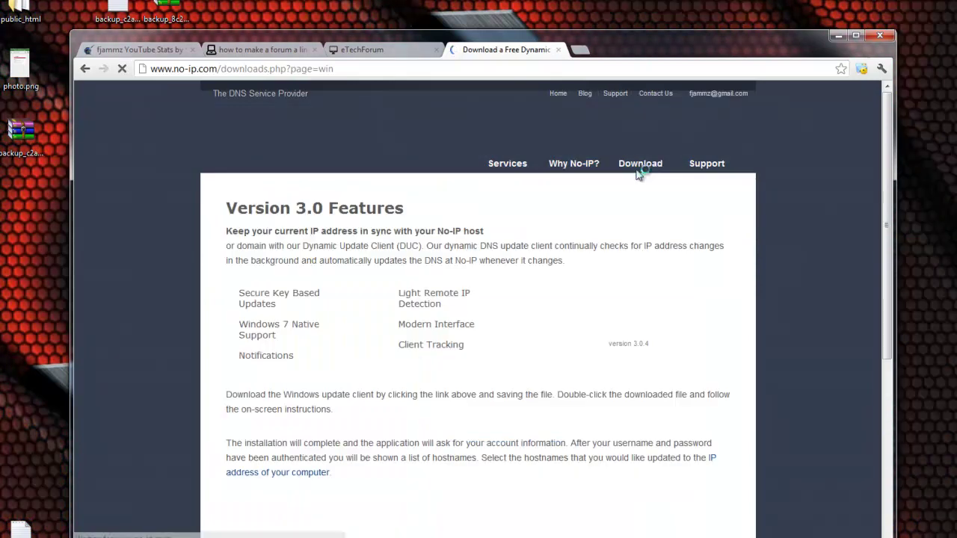
pyautogui.scroll(-2, 634, 179)
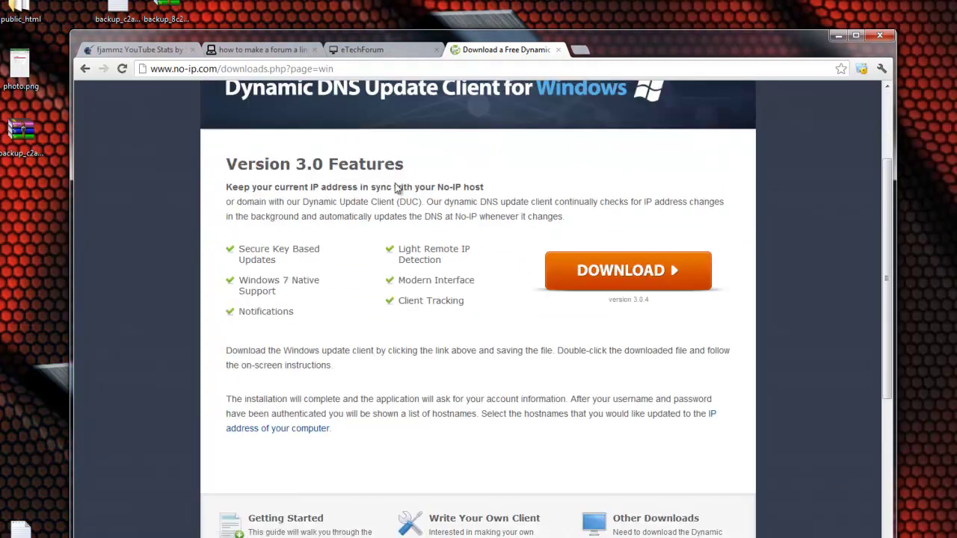
pyautogui.scroll(1, 398, 189)
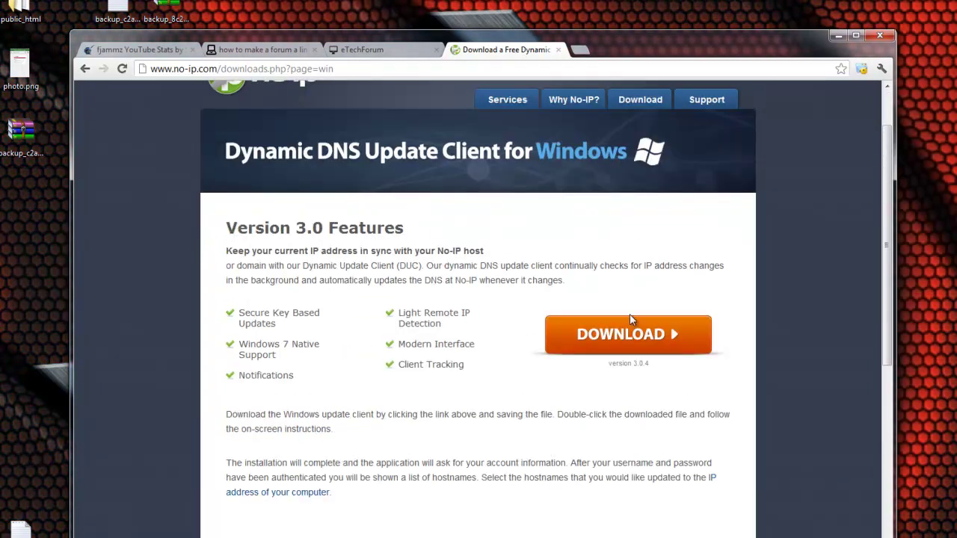
pyautogui.scroll(1, 629, 315)
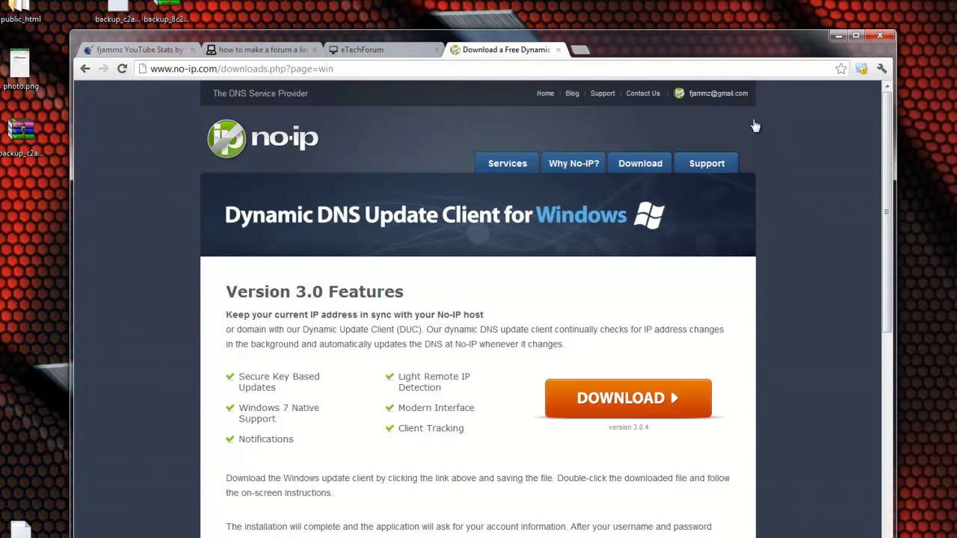
pyautogui.moveTo(718, 93)
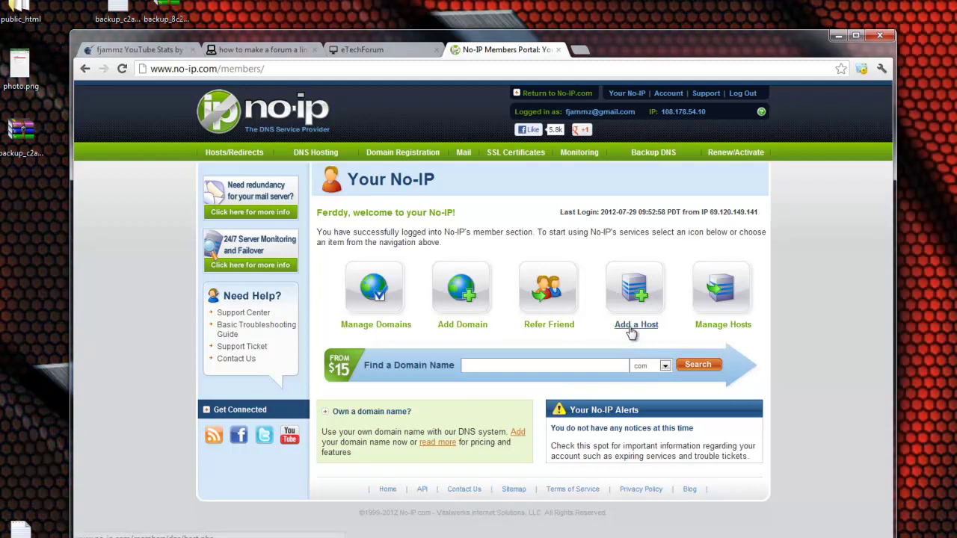
# Start a new host named testing123 on the no-ip.biz domain.
pyautogui.click(632, 329)
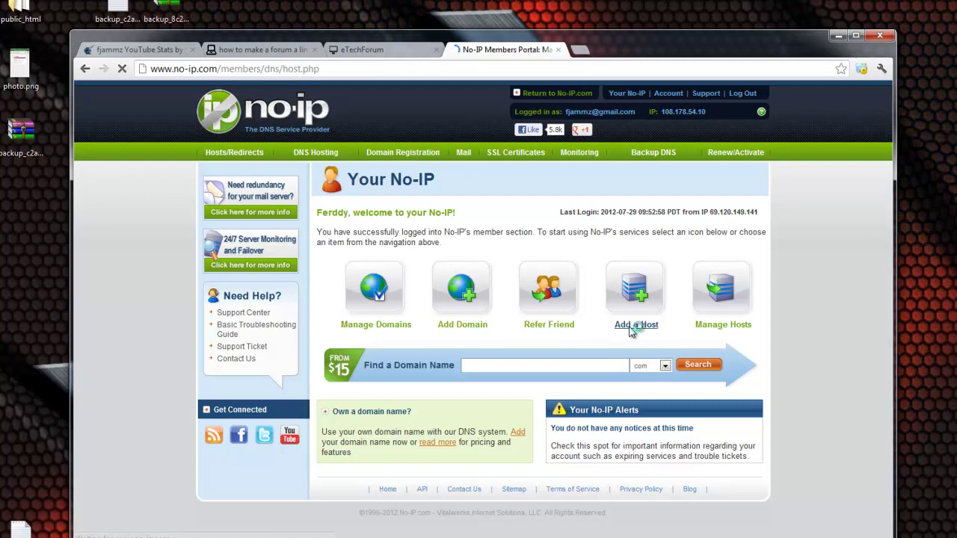
pyautogui.scroll(-1, 545, 320)
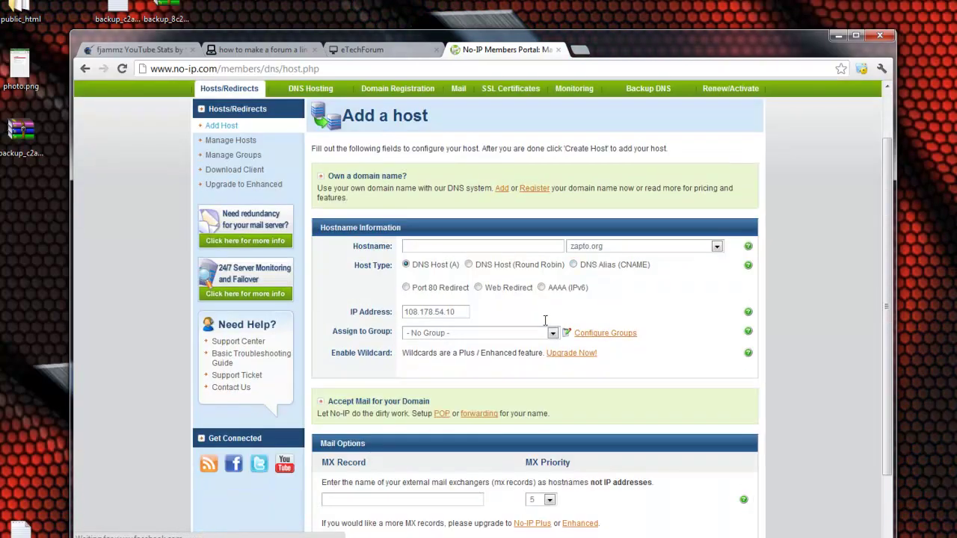
pyautogui.click(497, 248)
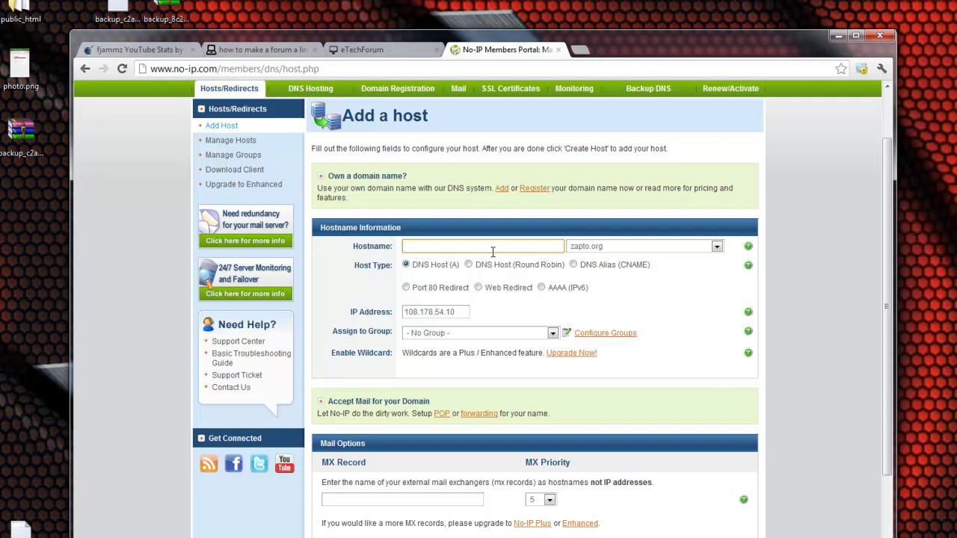
pyautogui.write('testing')
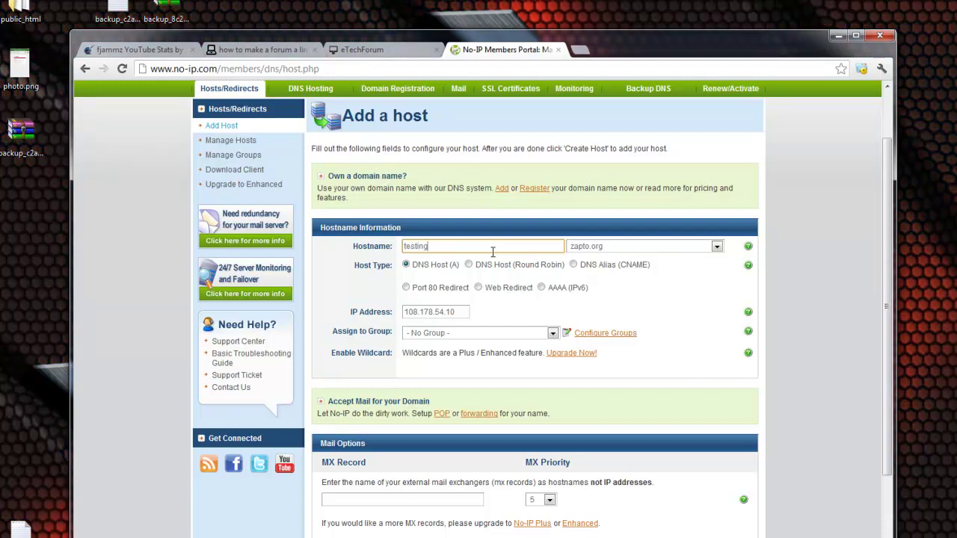
pyautogui.write('123')
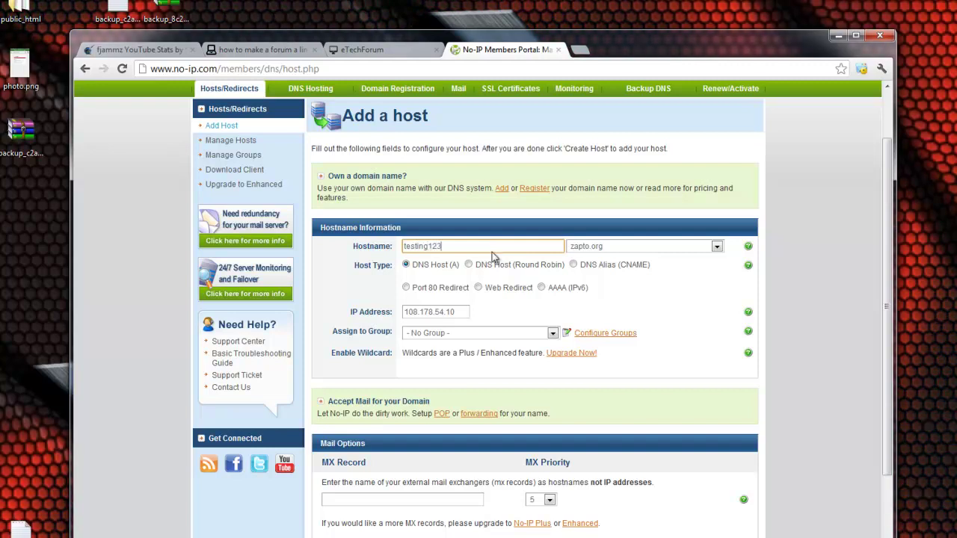
pyautogui.click(707, 246)
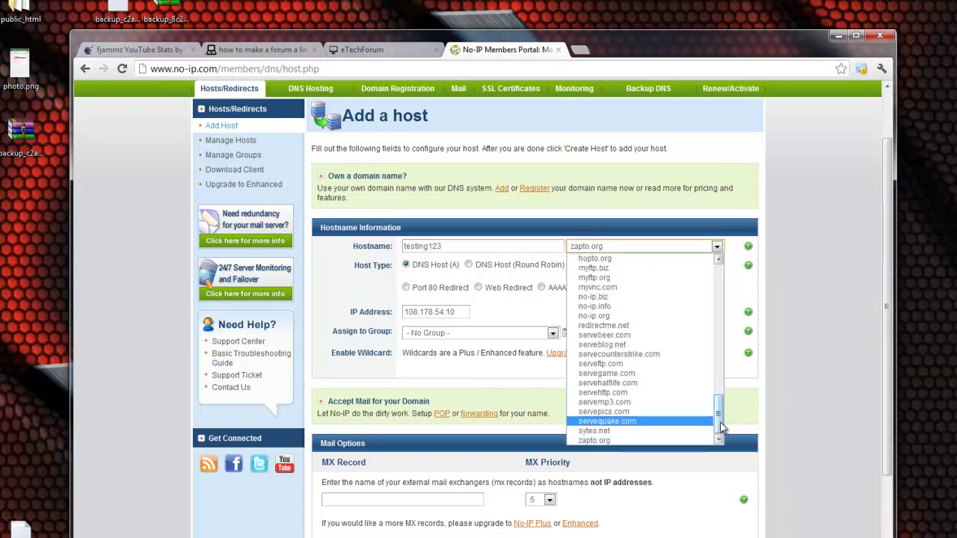
pyautogui.moveTo(720, 423); pyautogui.dragTo(721, 406)
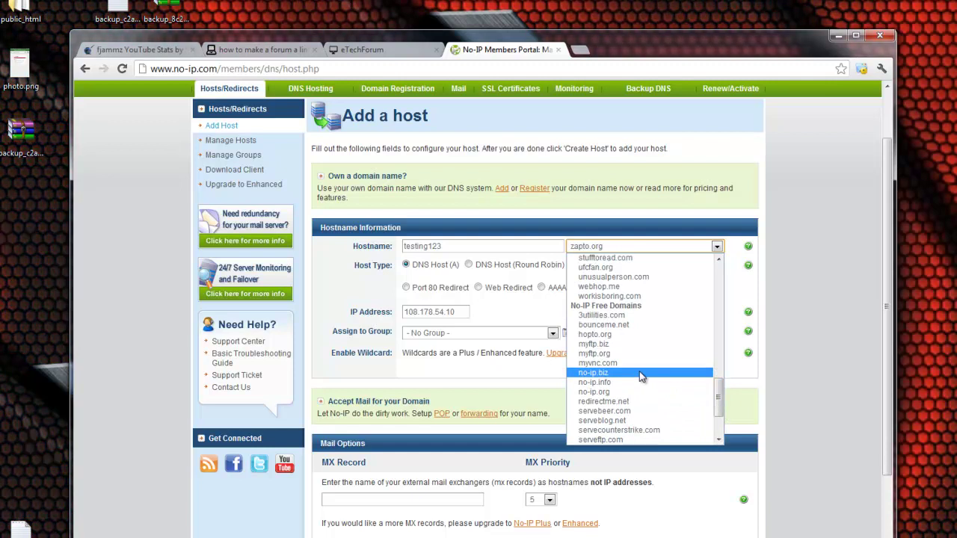
pyautogui.click(641, 376)
pyautogui.click(608, 251)
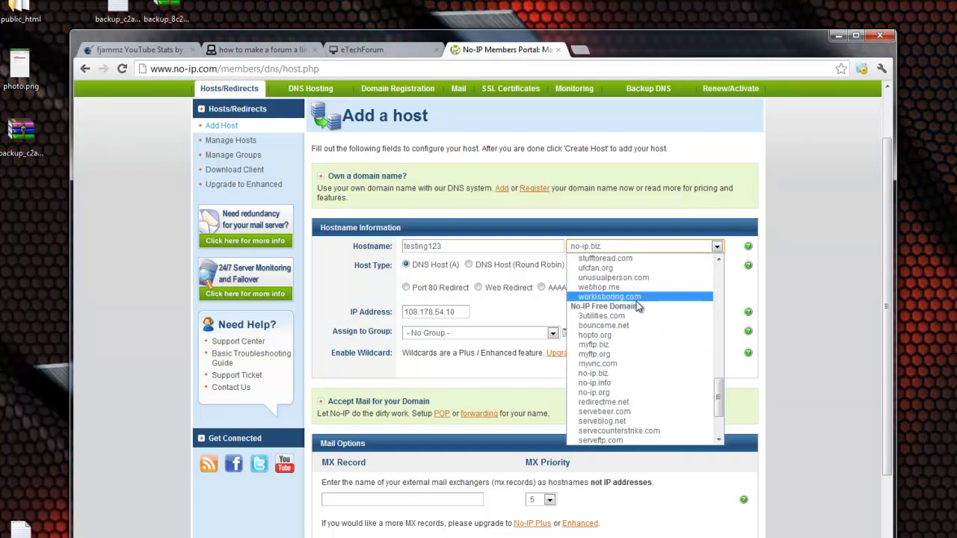
pyautogui.click(622, 376)
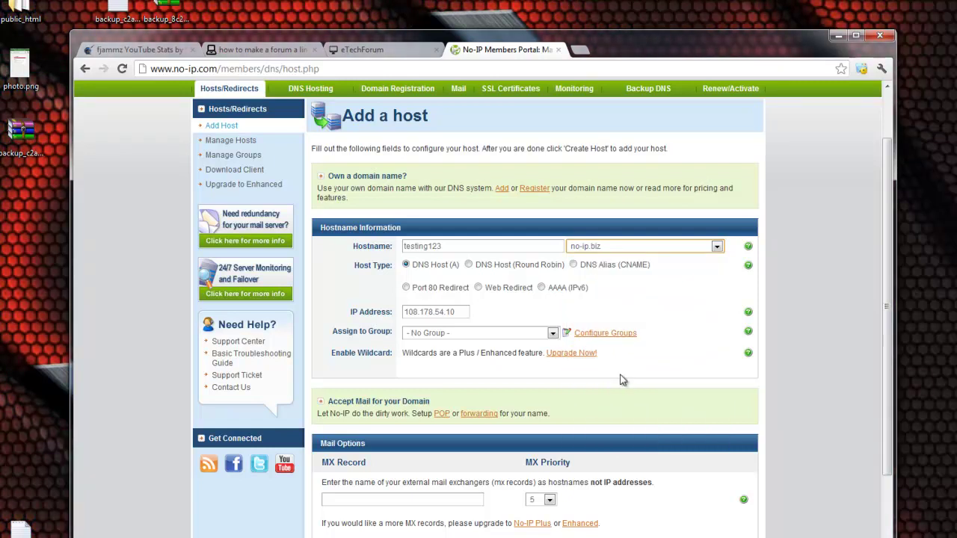
pyautogui.scroll(-1, 613, 371)
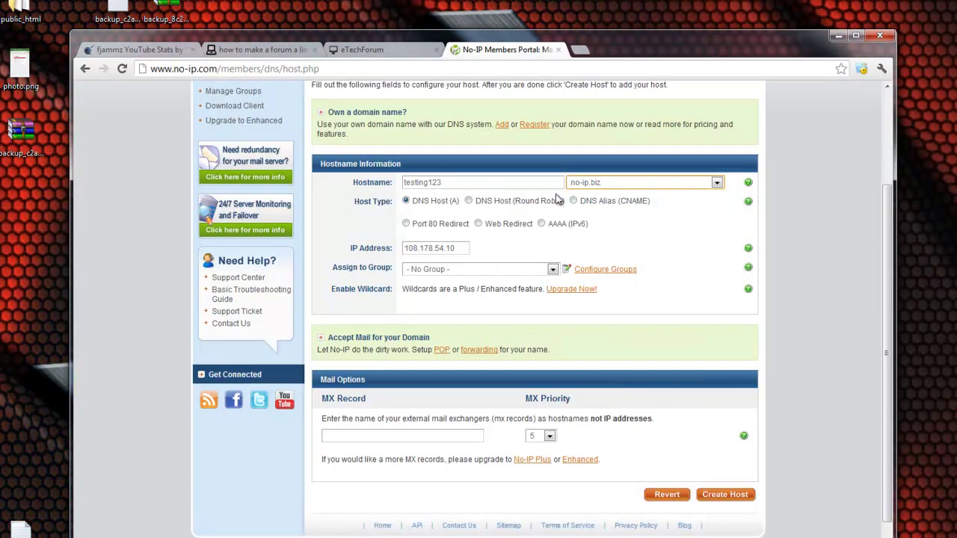
pyautogui.scroll(2, 646, 363)
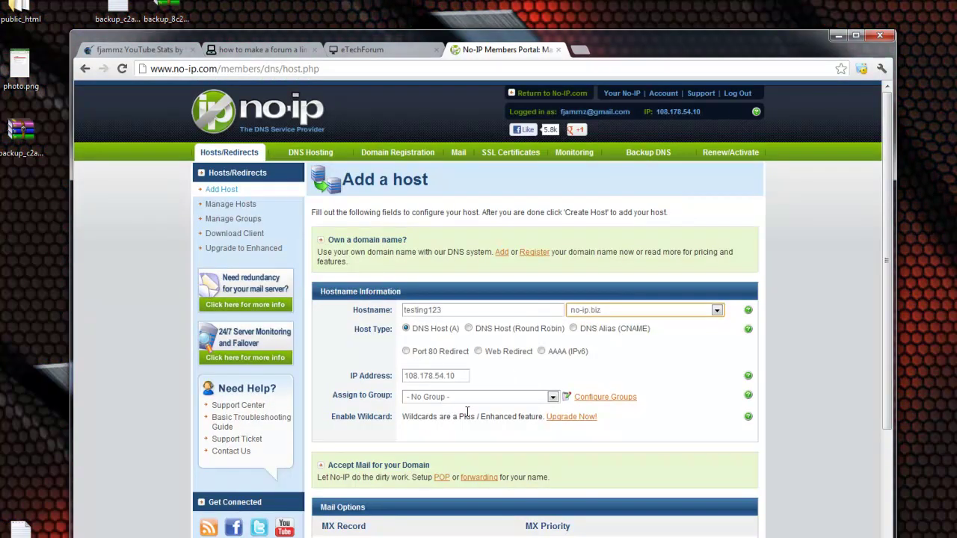
pyautogui.moveTo(404, 376); pyautogui.dragTo(486, 376)
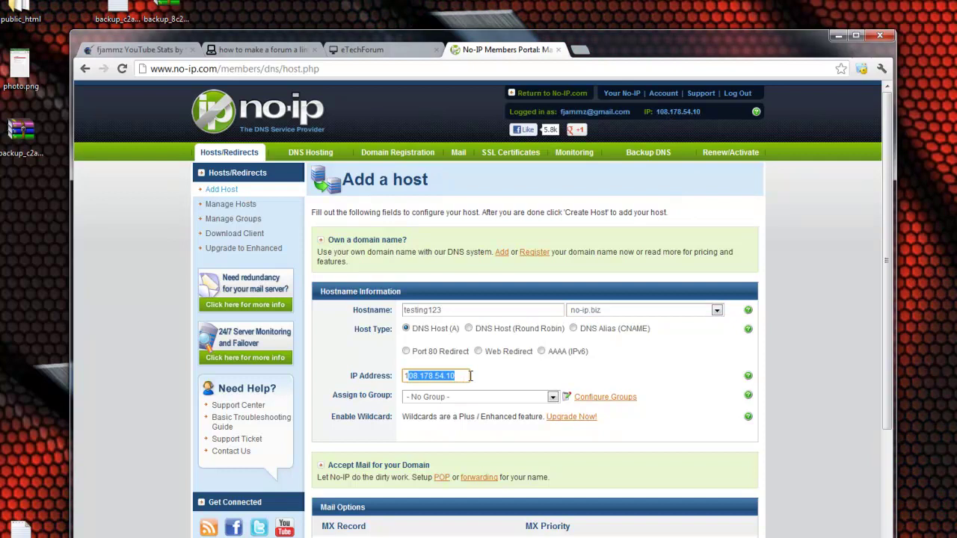
pyautogui.click(486, 377)
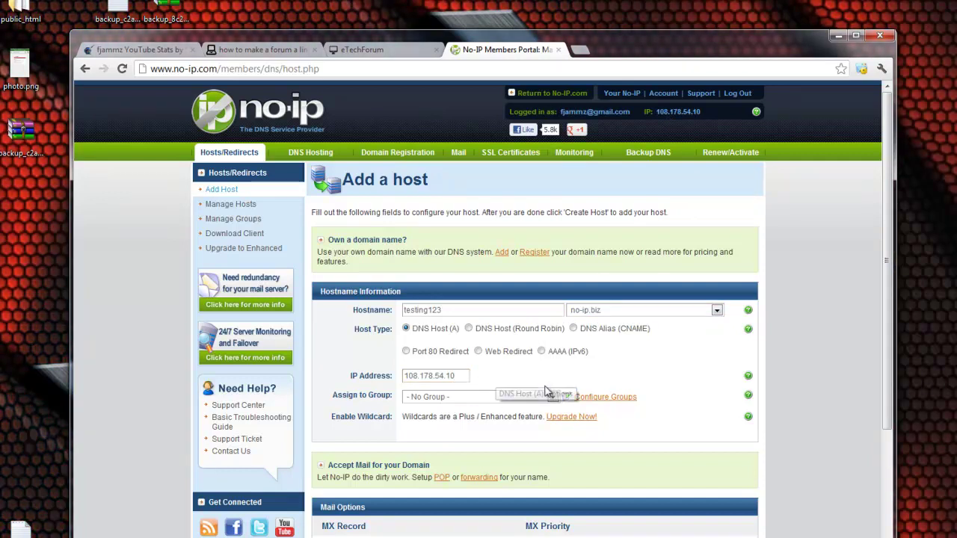
pyautogui.scroll(-2, 546, 391)
pyautogui.click(733, 486)
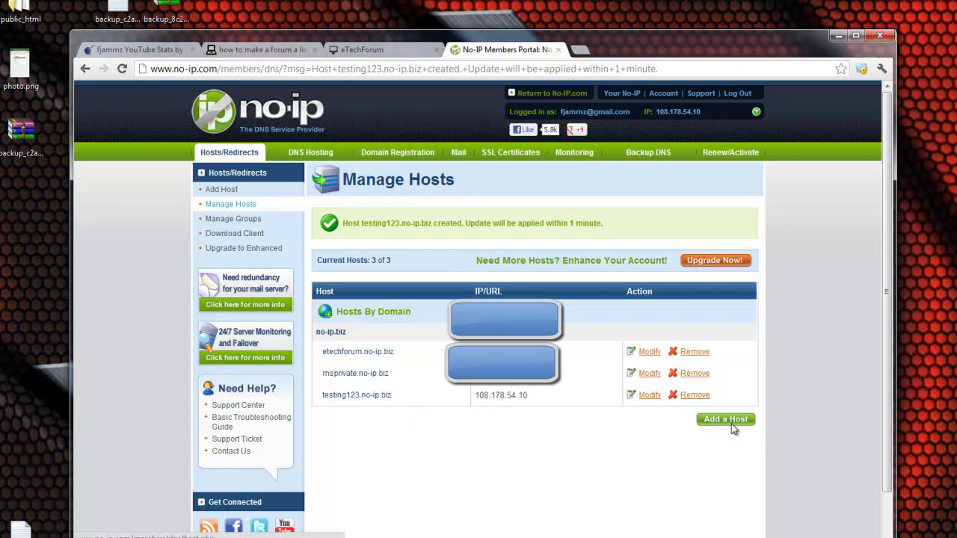
pyautogui.scroll(-1, 793, 416)
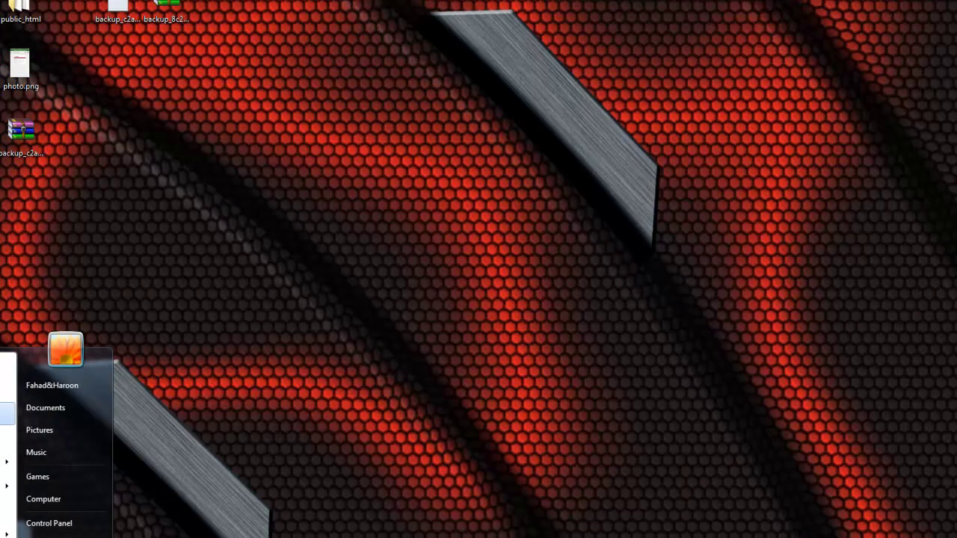
# In the DUC host selection, tick testing123.no-ip.biz, untick etechforum.no-ip.biz, and save.
pyautogui.press('Escape')
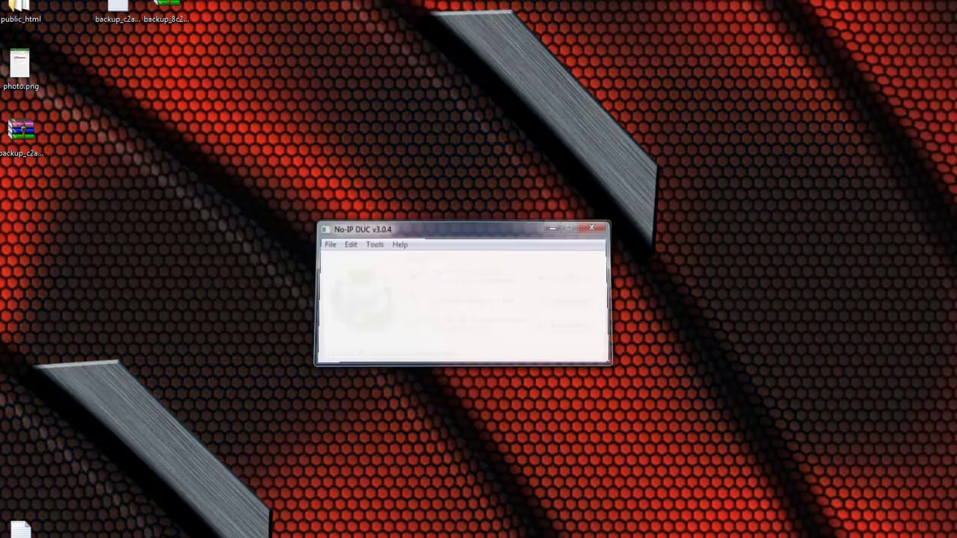
pyautogui.moveTo(463, 237); pyautogui.dragTo(716, 275)
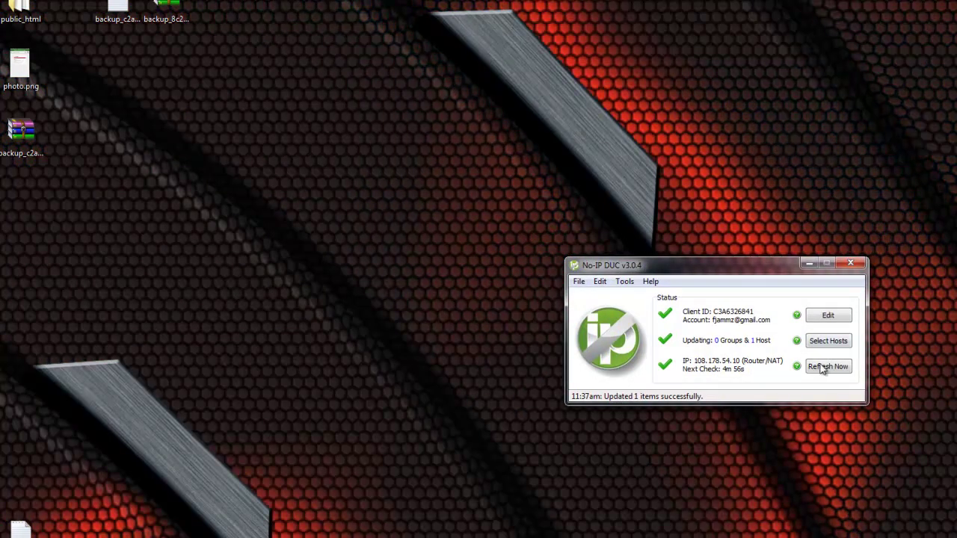
pyautogui.click(829, 349)
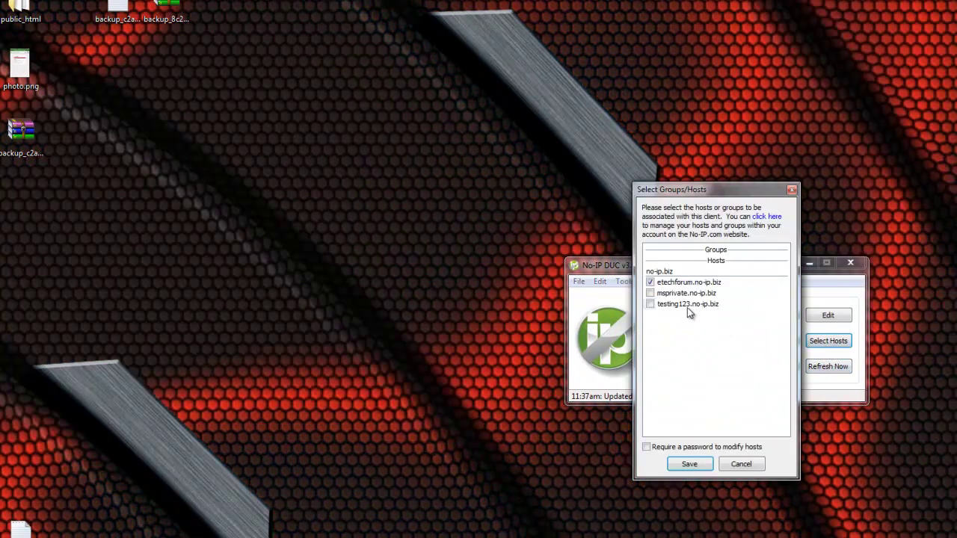
pyautogui.click(650, 305)
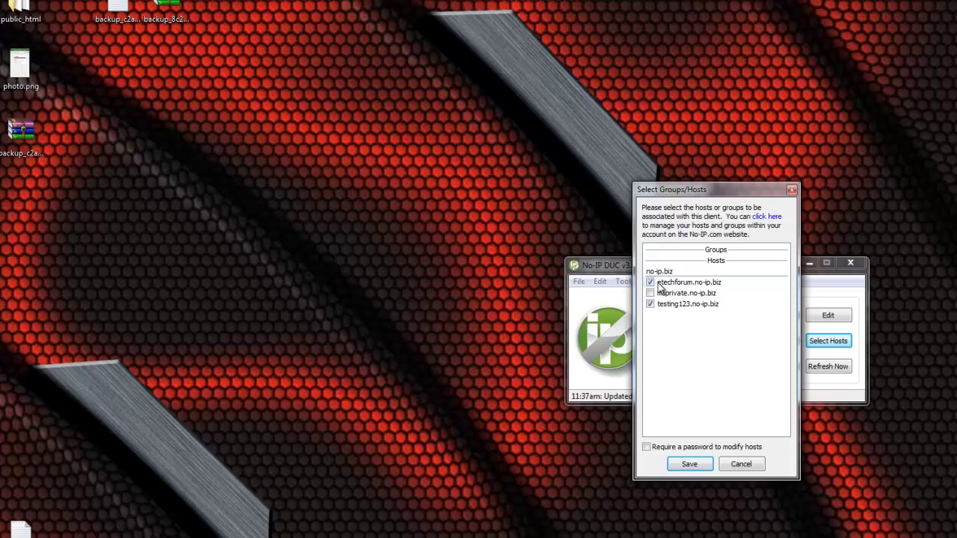
pyautogui.click(650, 283)
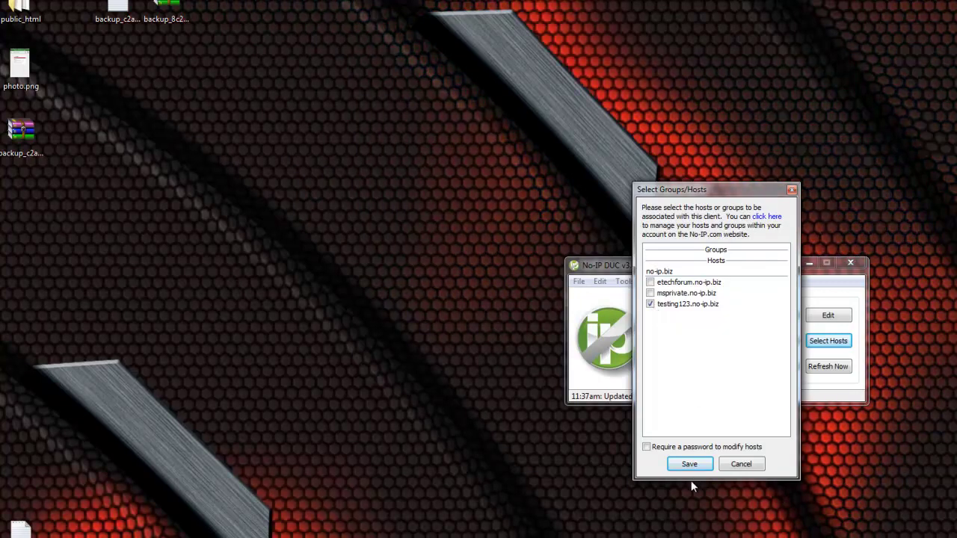
pyautogui.click(689, 464)
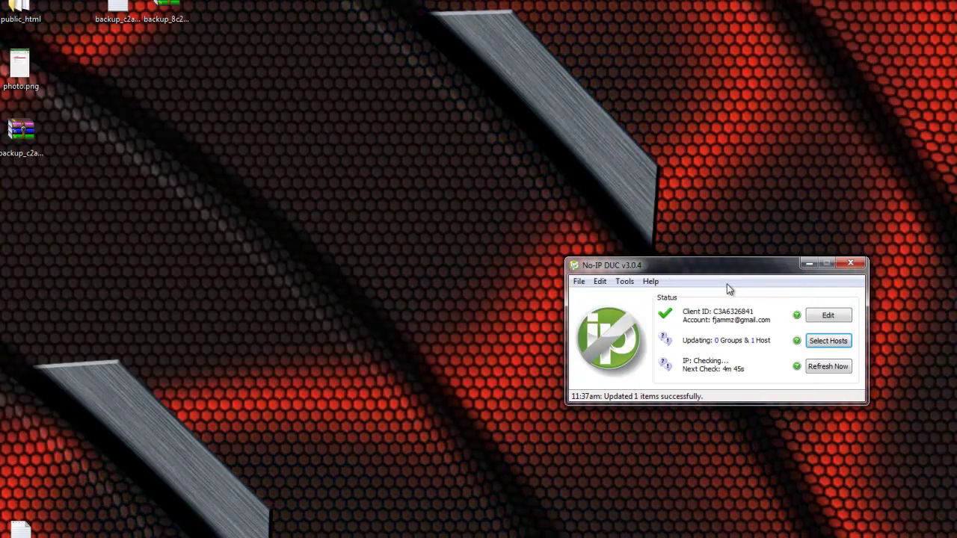
# Run run.bat from the MC folder to start the CraftBukkit server, then minimize the folder.
pyautogui.moveTo(719, 268); pyautogui.dragTo(792, 374)
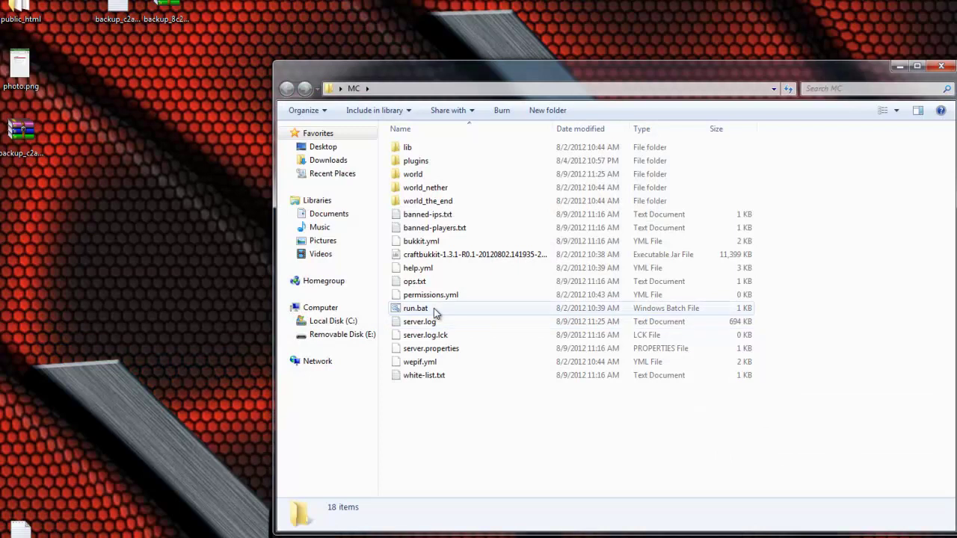
pyautogui.doubleClick(434, 309)
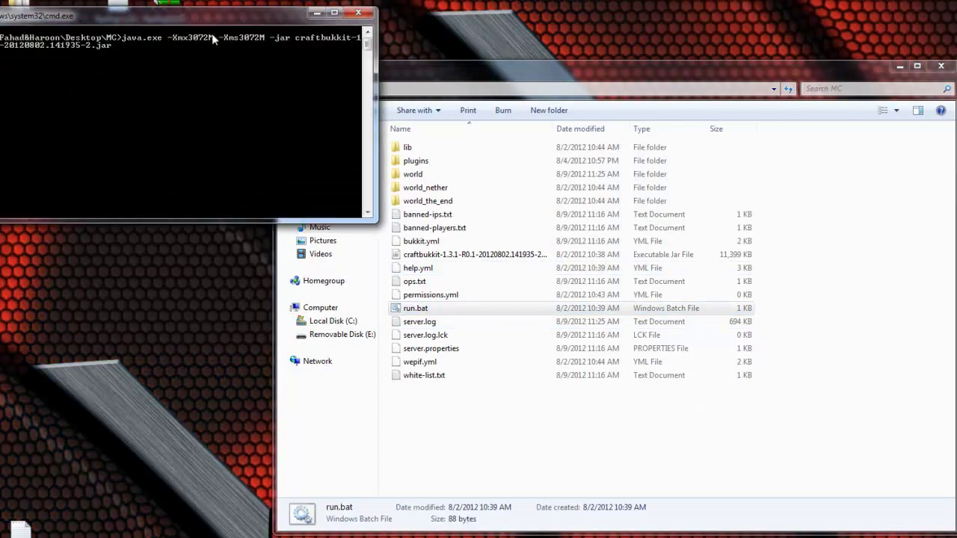
pyautogui.moveTo(213, 20); pyautogui.dragTo(303, 70)
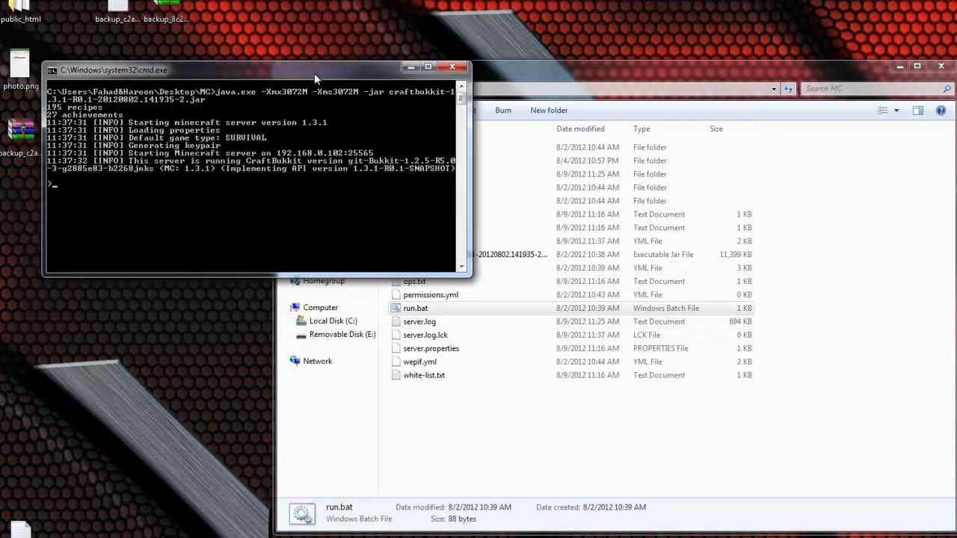
pyautogui.click(901, 69)
pyautogui.click(900, 69)
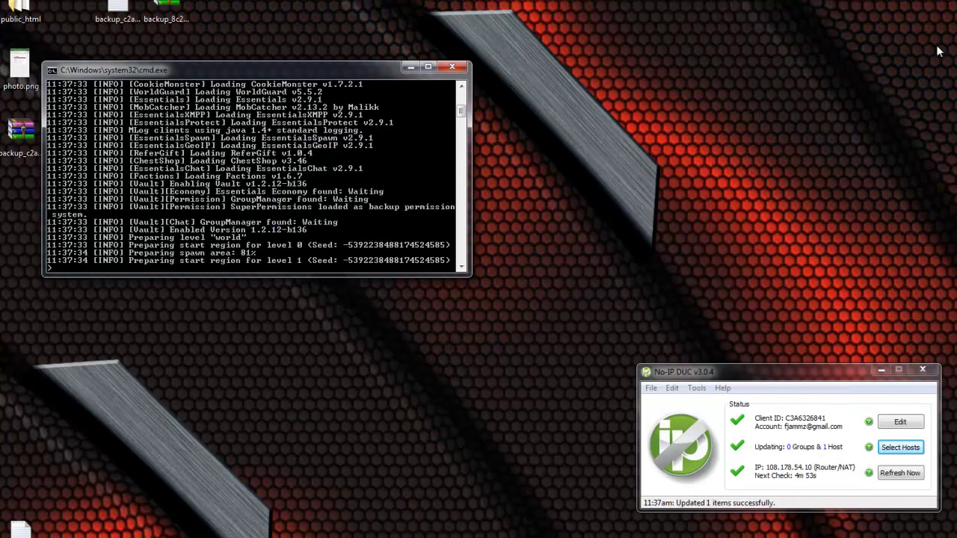
# Allow Minecraft.exe to run, log in through the launcher, and open Multiplayer.
pyautogui.click(499, 299)
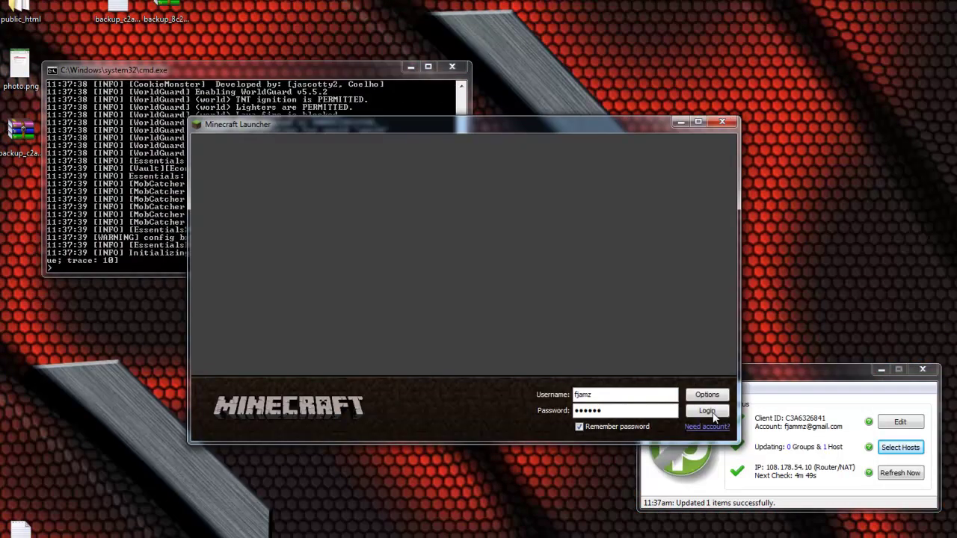
pyautogui.click(697, 413)
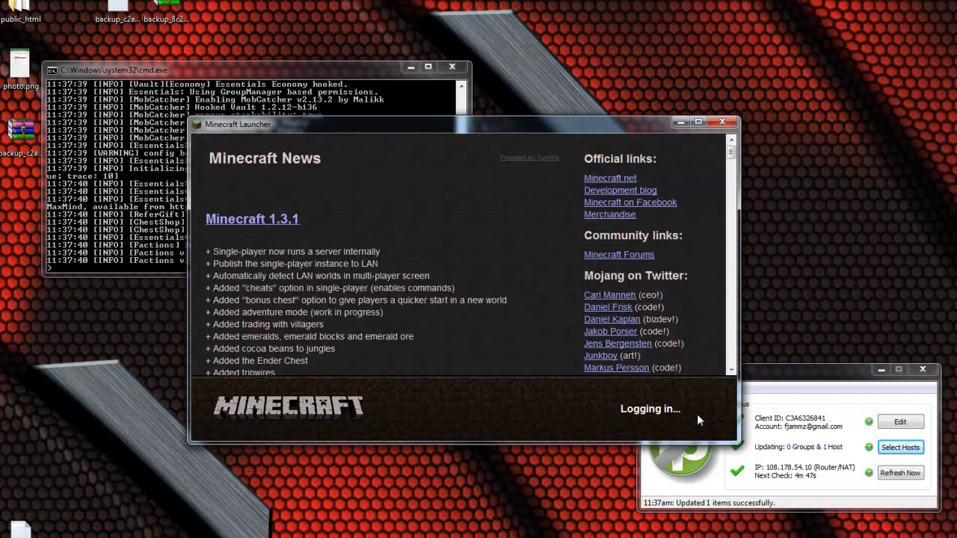
pyautogui.moveTo(452, 126); pyautogui.dragTo(581, 136)
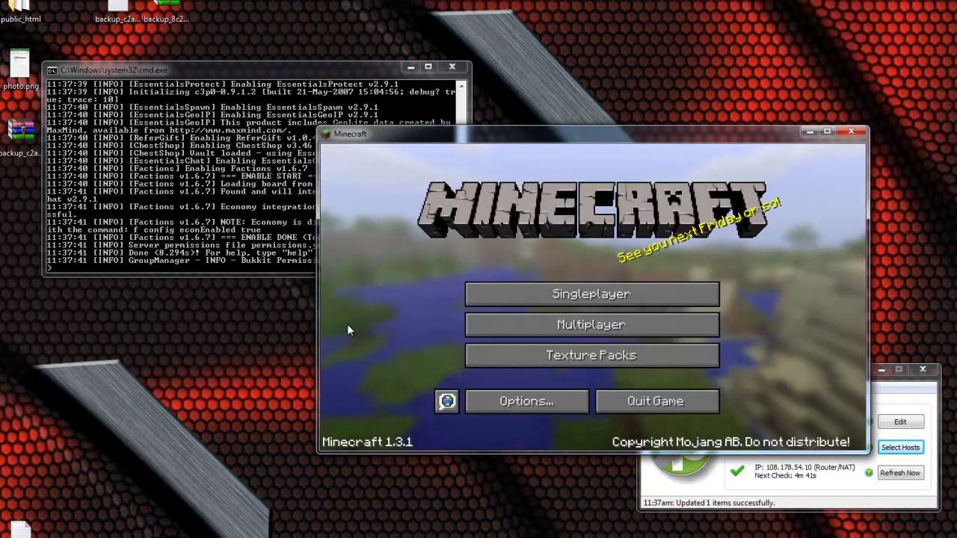
pyautogui.click(554, 326)
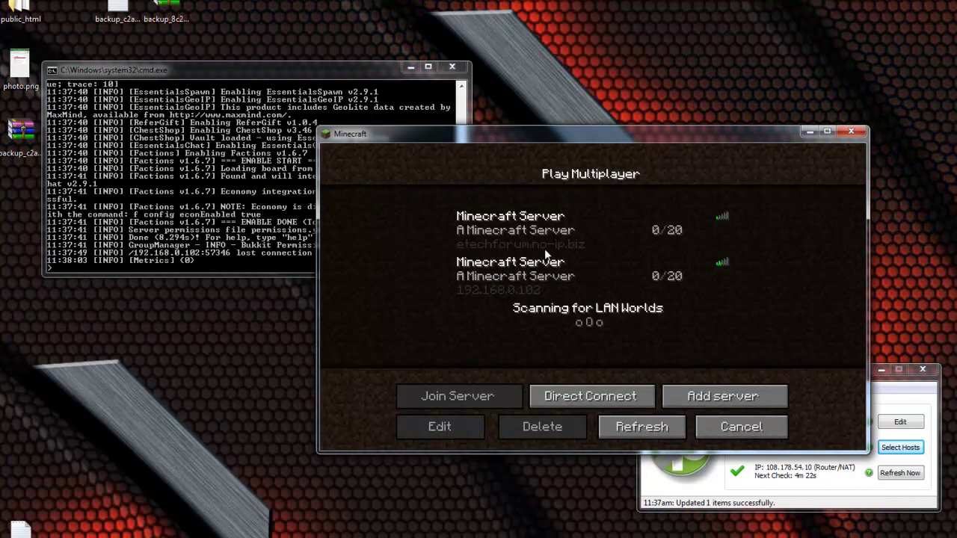
pyautogui.click(546, 251)
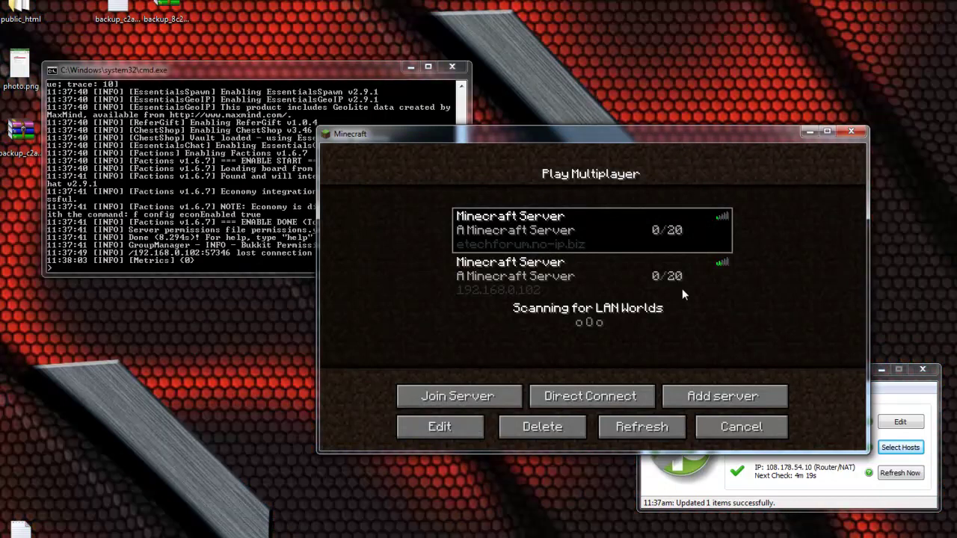
pyautogui.click(559, 283)
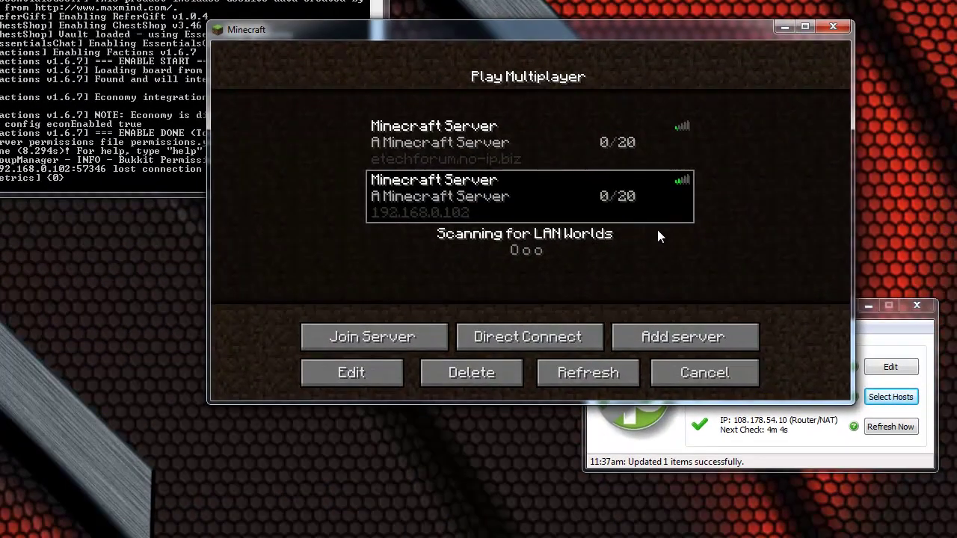
pyautogui.click(902, 348)
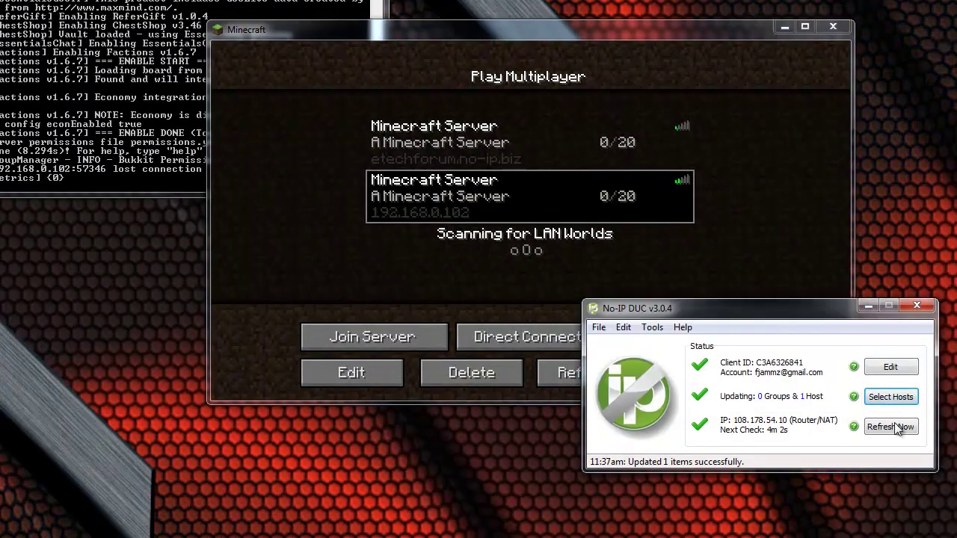
pyautogui.click(783, 251)
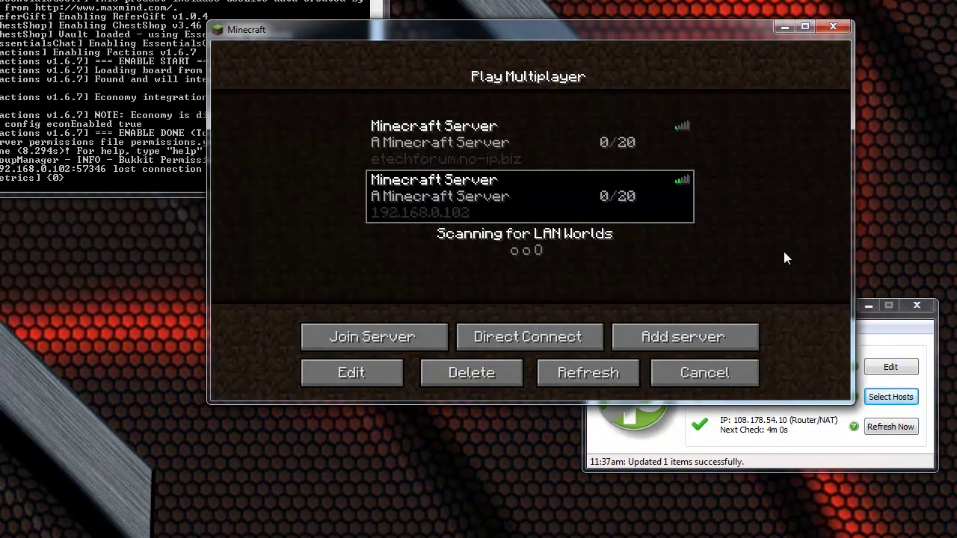
pyautogui.click(453, 143)
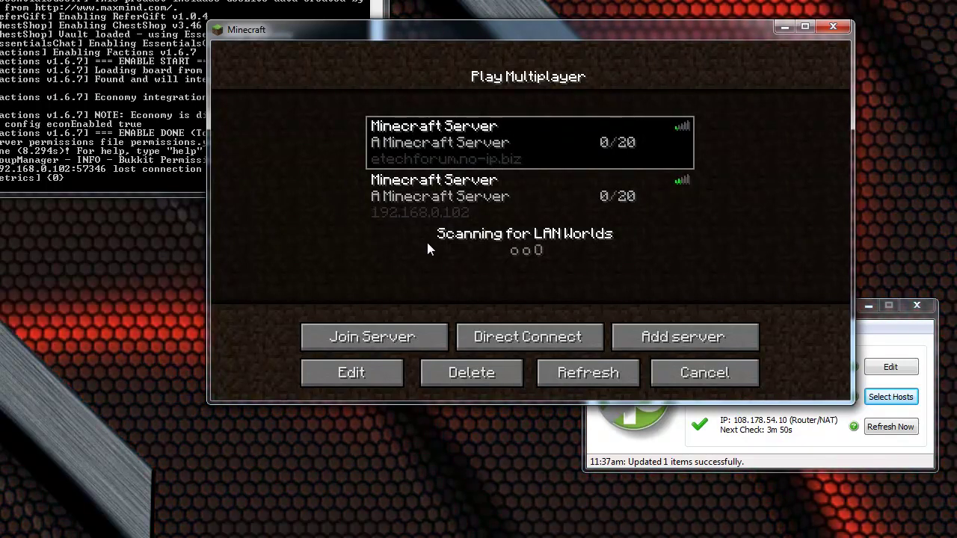
# Join the 192.168.0.102 server, then disconnect back to the multiplayer list.
pyautogui.doubleClick(410, 193)
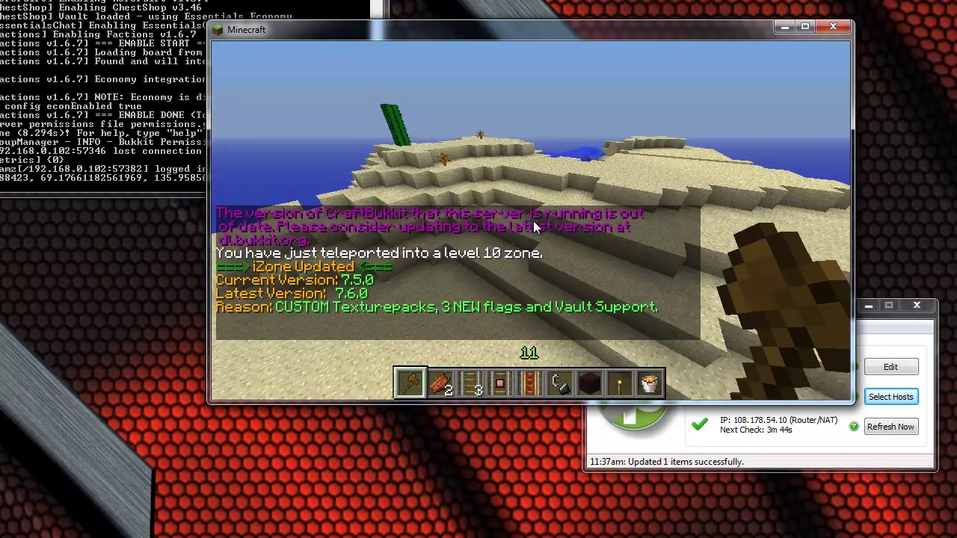
pyautogui.press('Escape')
pyautogui.click(560, 301)
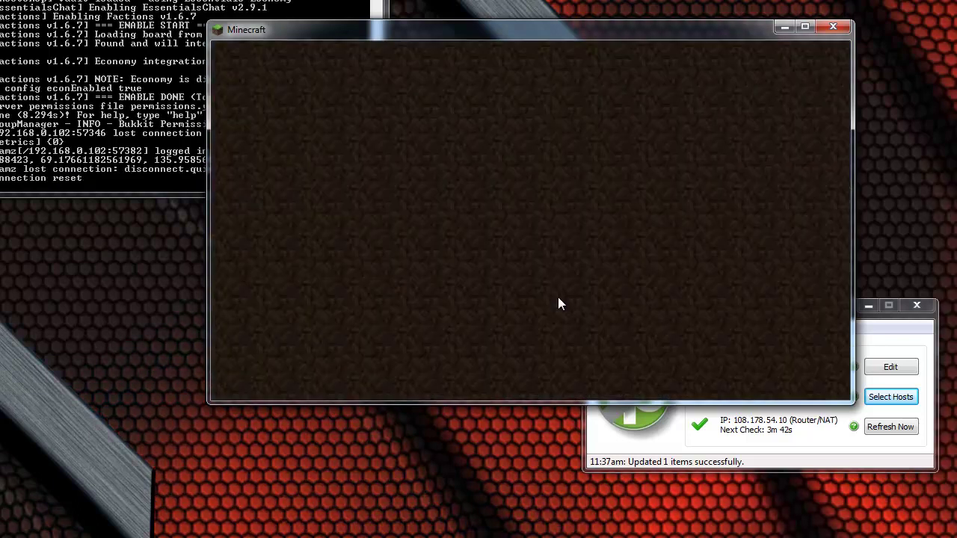
pyautogui.click(574, 261)
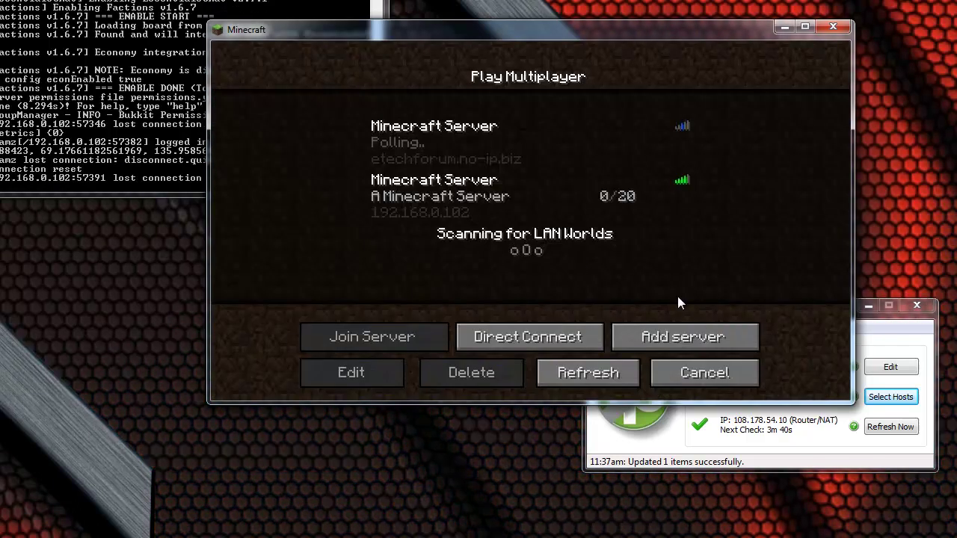
# Cancel adding a new server entry and bring up Direct Connect instead.
pyautogui.click(693, 336)
pyautogui.click(486, 243)
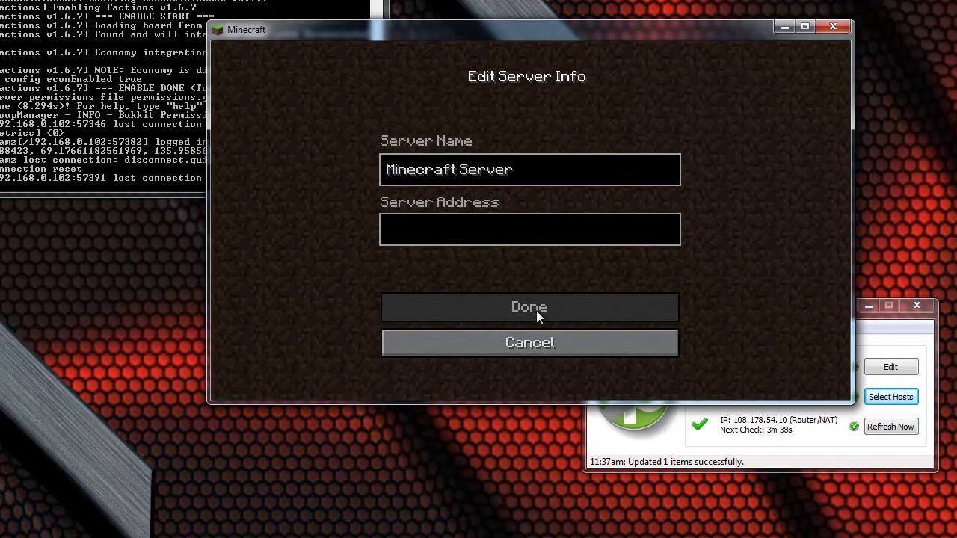
pyautogui.click(530, 343)
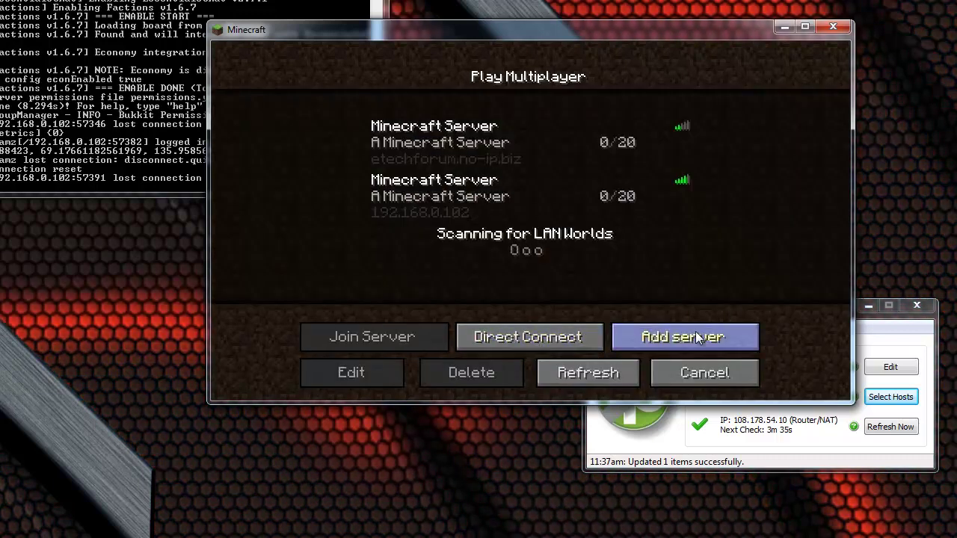
pyautogui.click(581, 337)
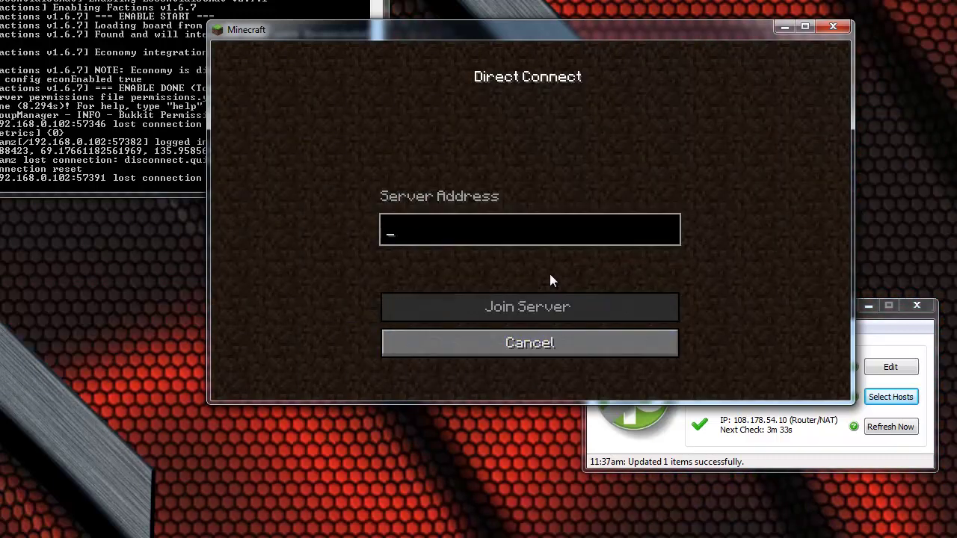
pyautogui.click(559, 333)
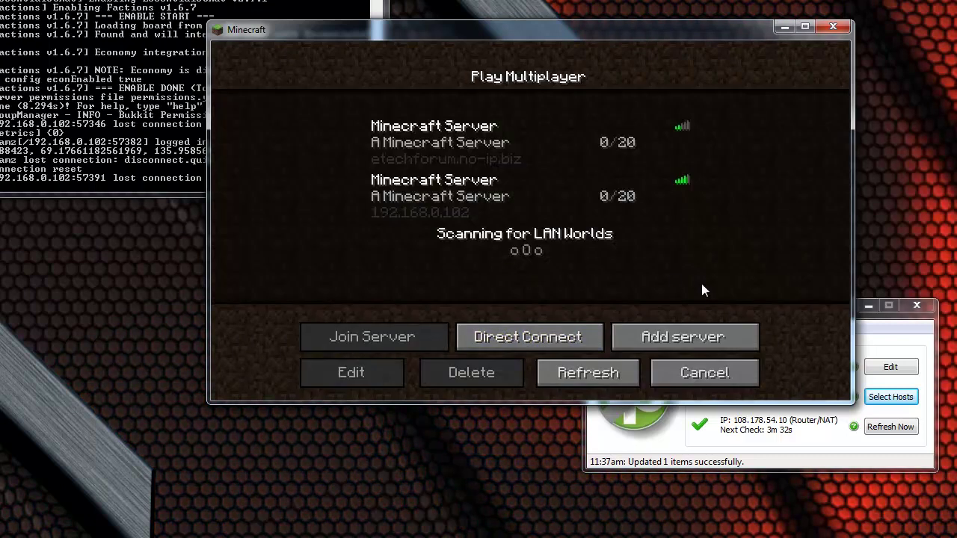